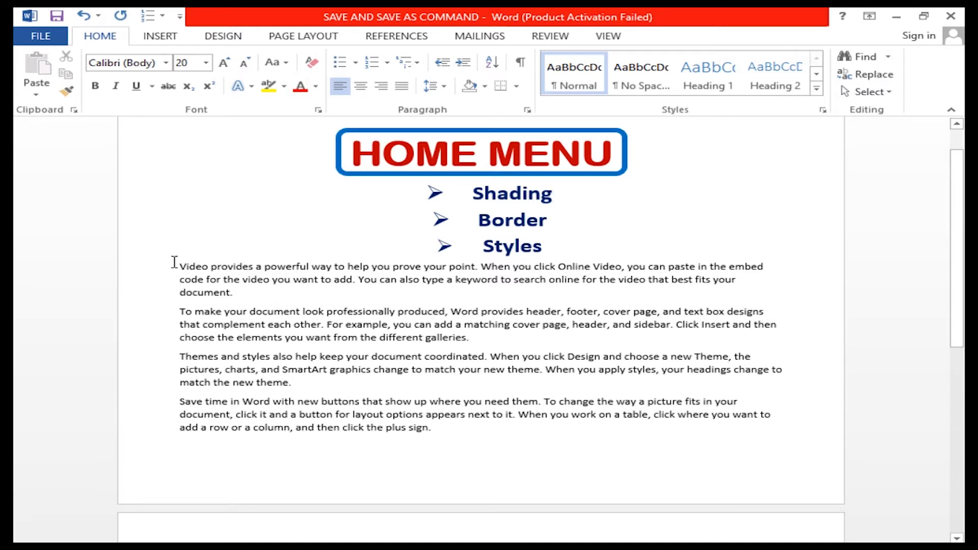
Shade the first body paragraph, starting with "Video provides", with the standard dark blue colour.
triple_click(242, 294)
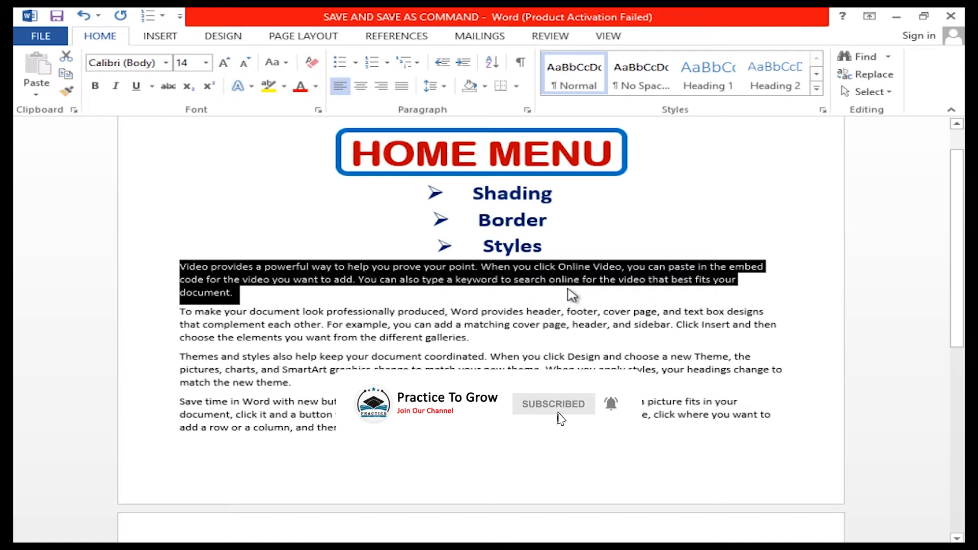
click(490, 89)
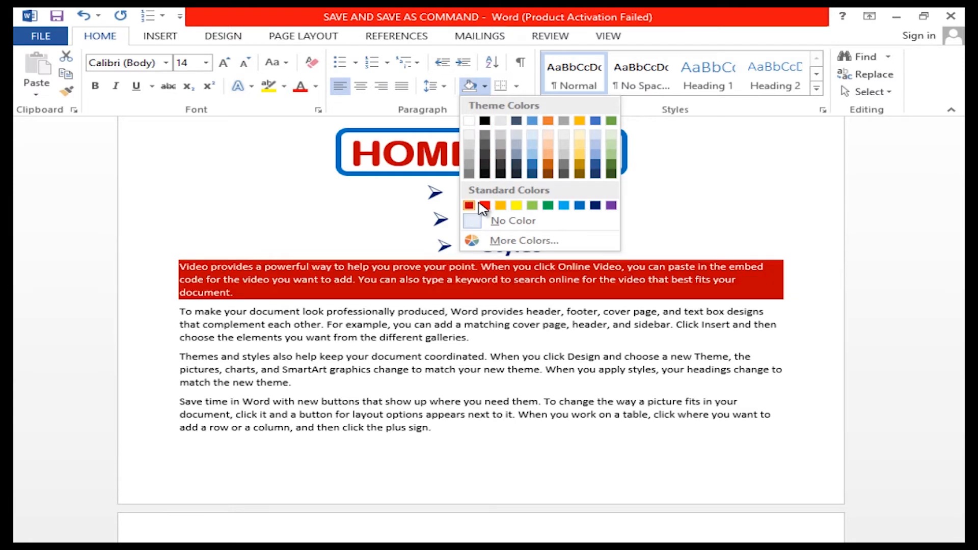
click(593, 206)
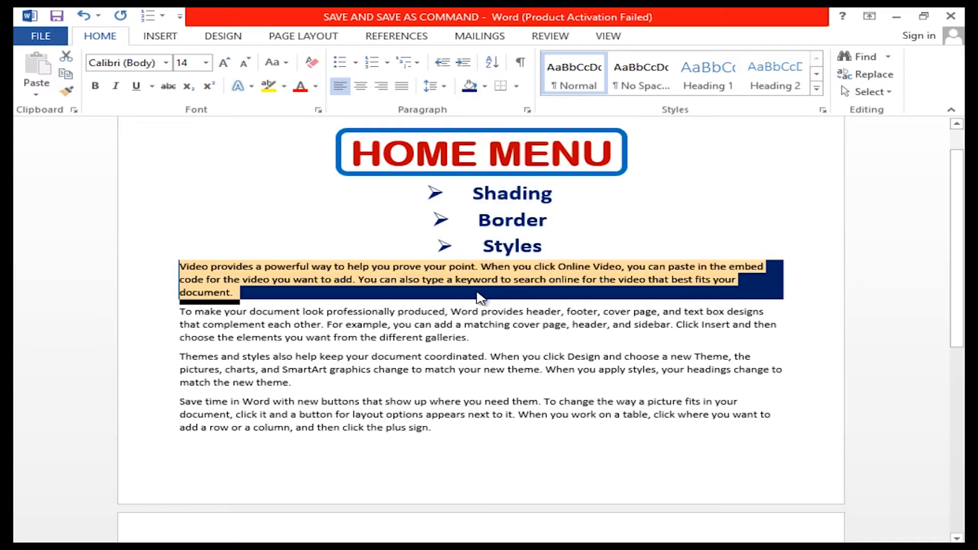
click(313, 295)
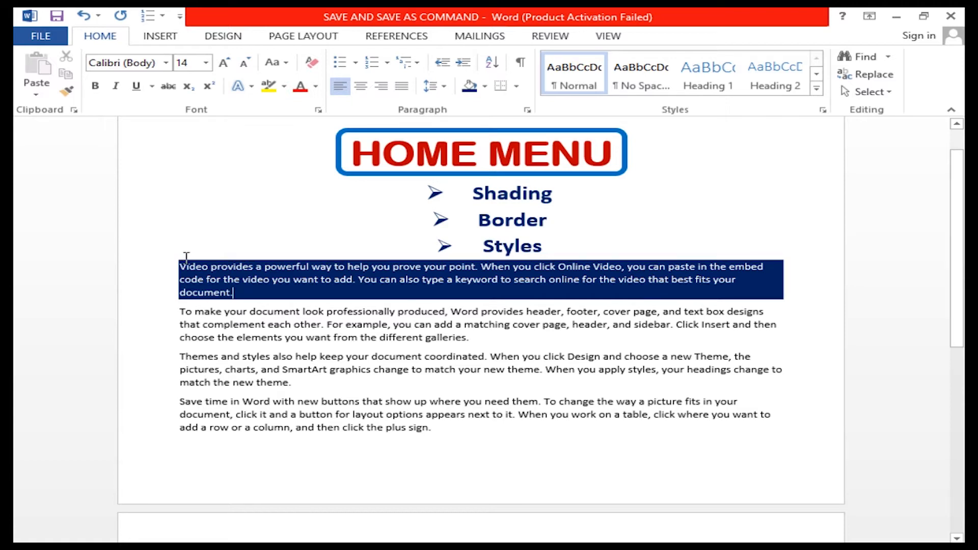
Remove the shading from the first body paragraph by setting it to No Color.
drag(199, 265, 758, 300)
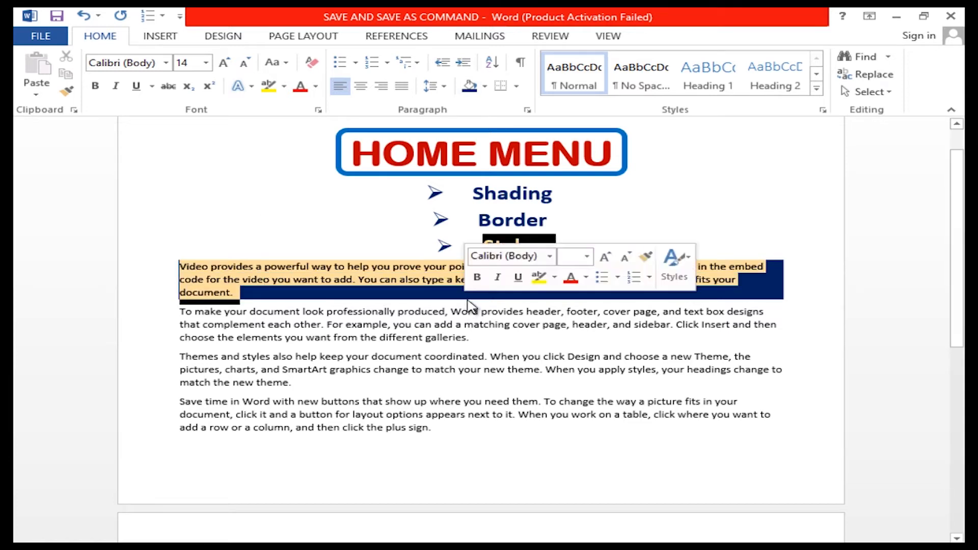
click(485, 86)
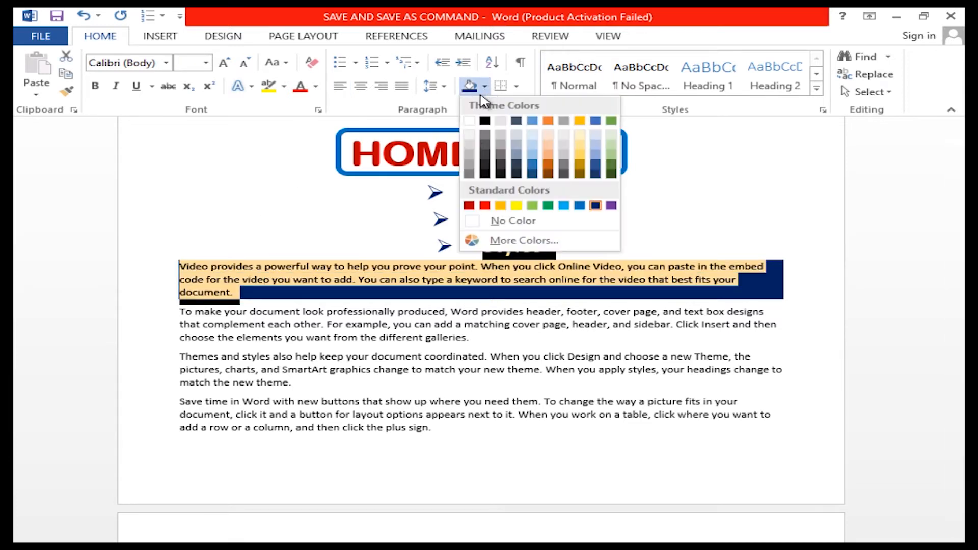
click(514, 222)
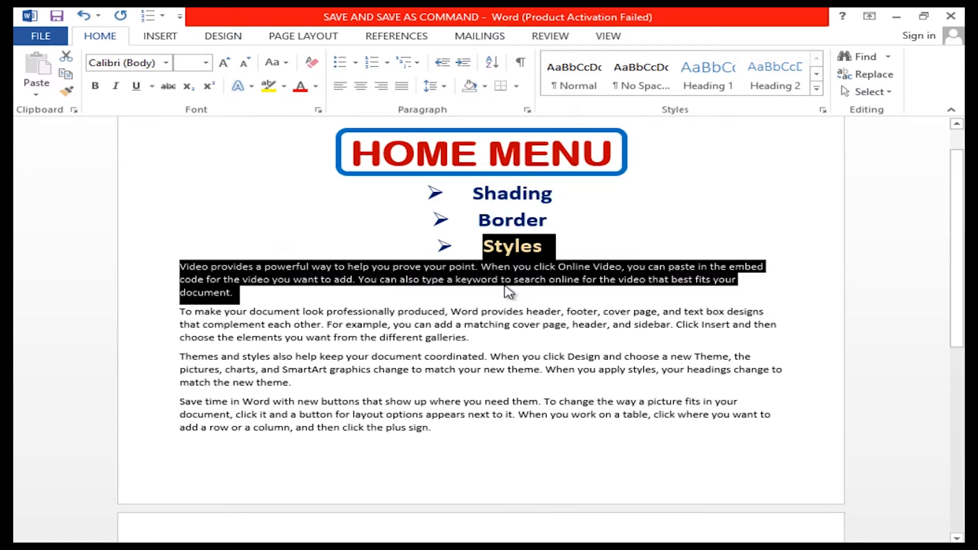
click(412, 298)
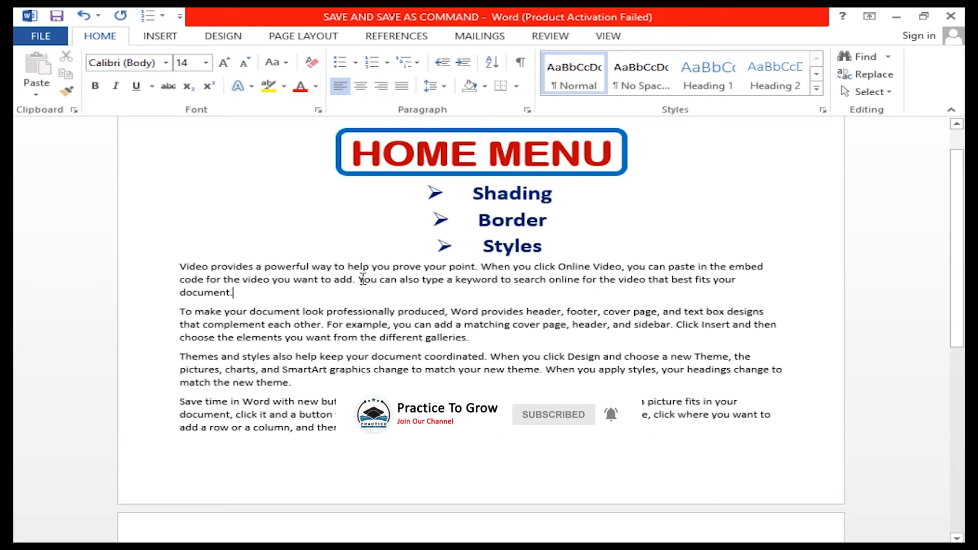
drag(176, 265, 546, 437)
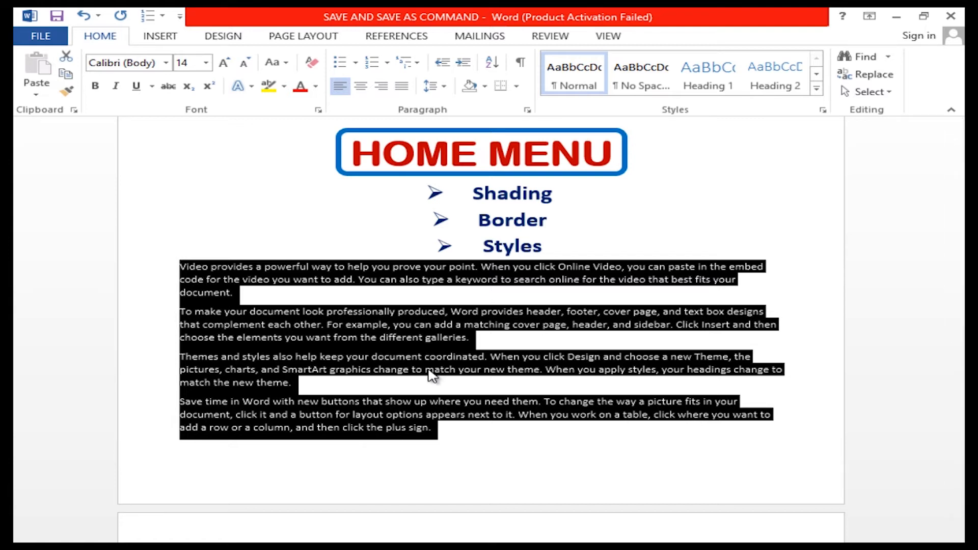
click(517, 87)
click(532, 107)
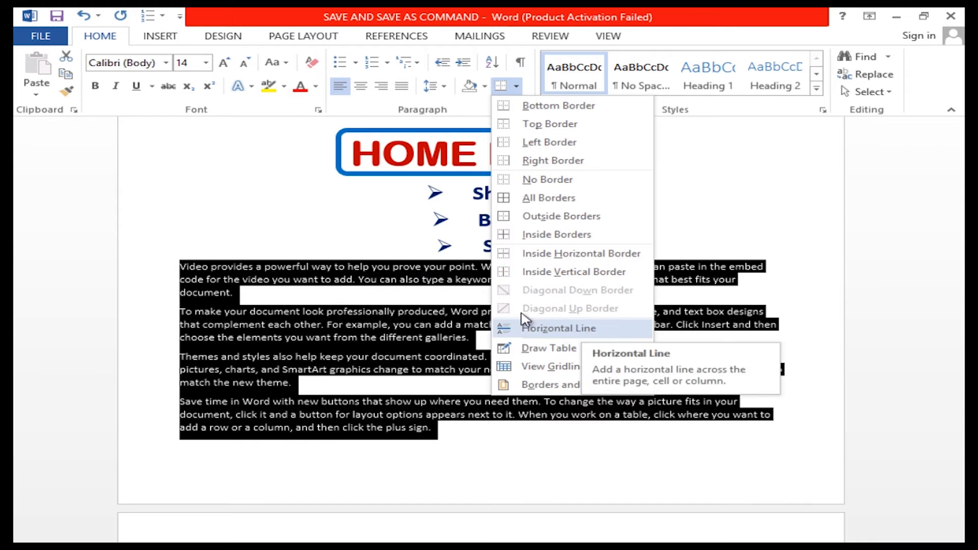
click(280, 257)
Insert an empty line above the first body paragraph.
click(181, 269)
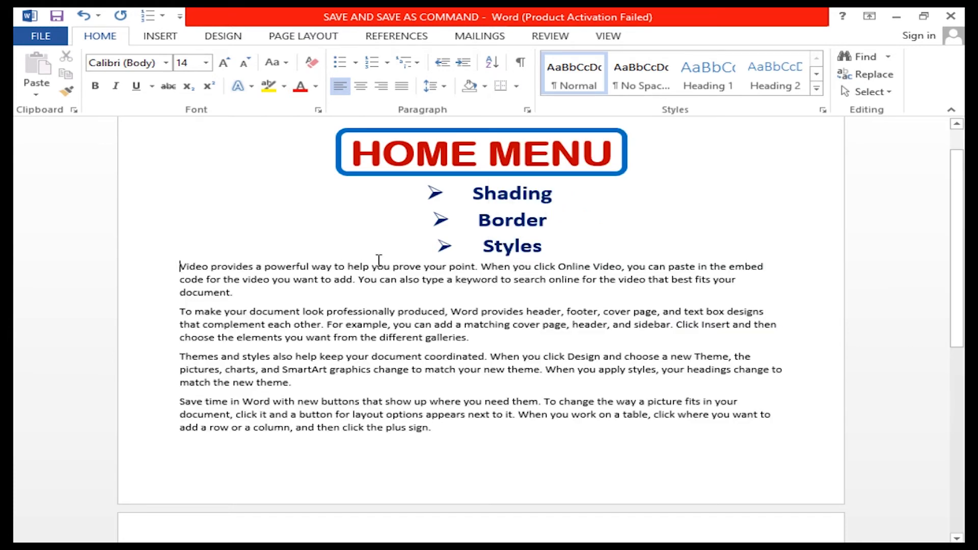
key(Return)
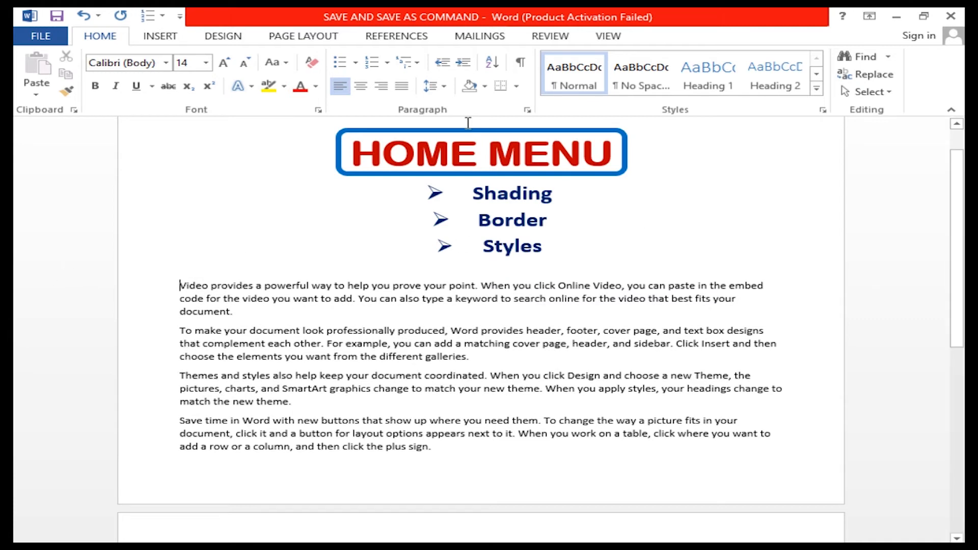
Try a horizontal line between the new empty line and the first body paragraph, and undo the insertion.
click(486, 88)
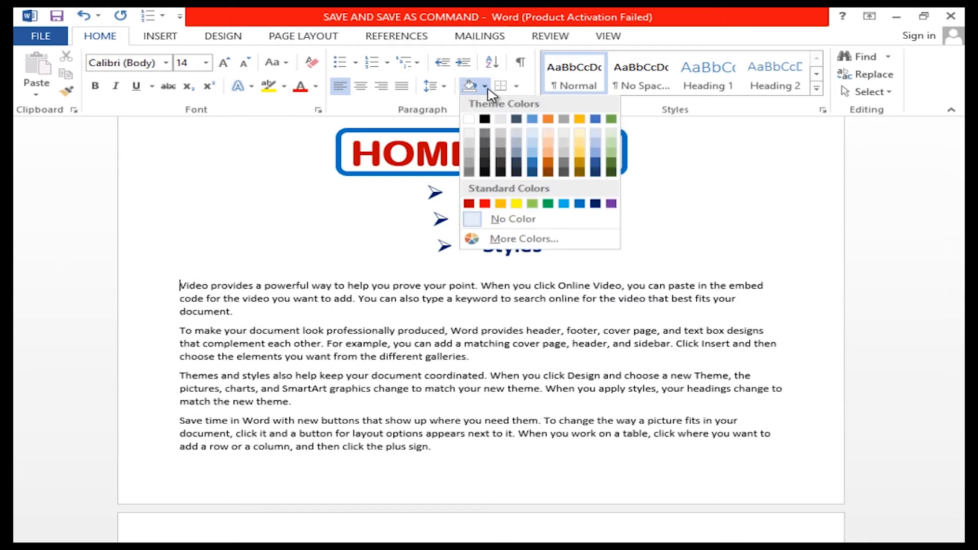
click(517, 86)
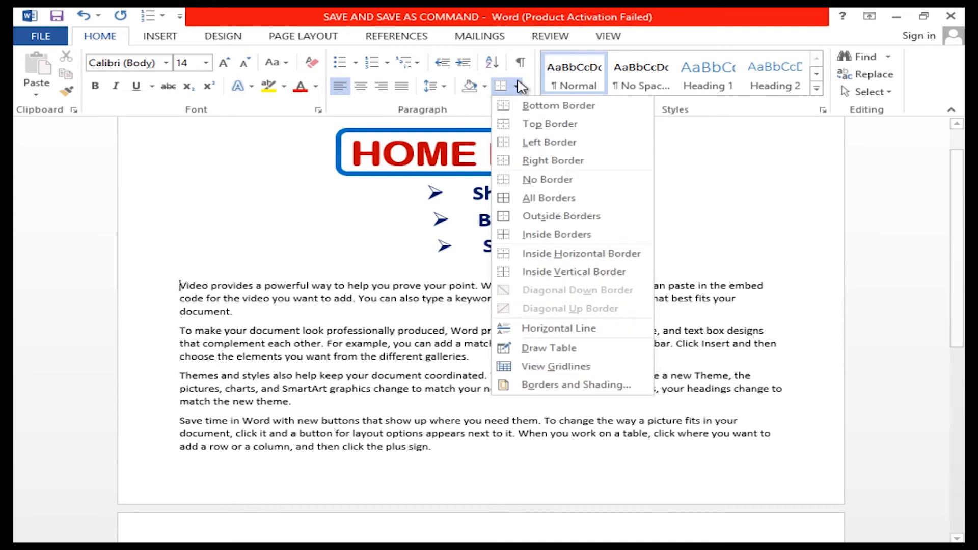
click(545, 329)
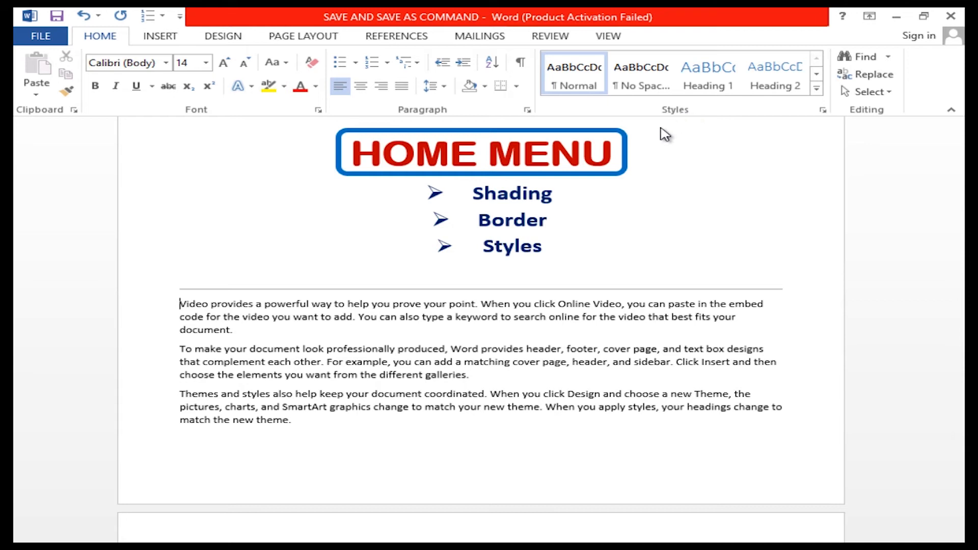
key(ctrl+z)
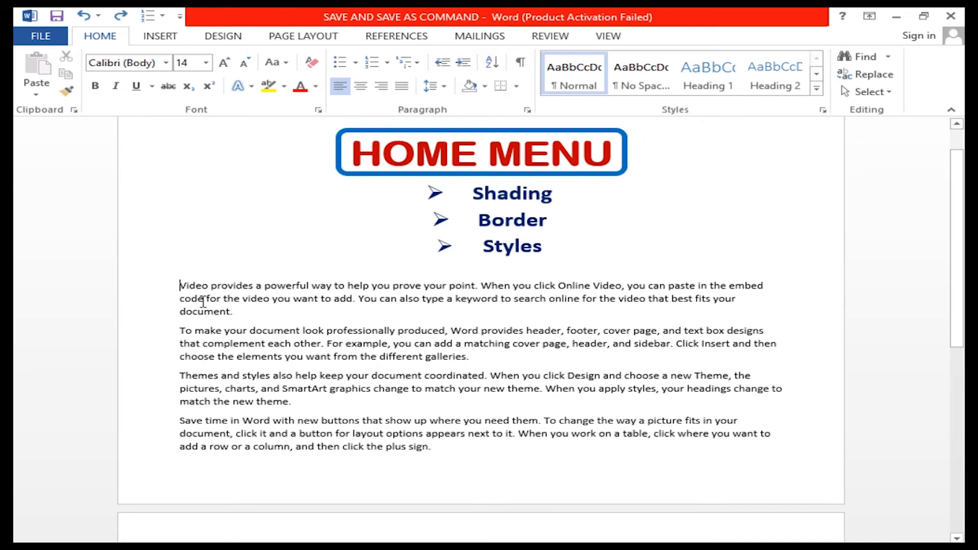
Start a new style named "practice" from the first body paragraph and open its detailed formatting options.
drag(174, 288, 284, 321)
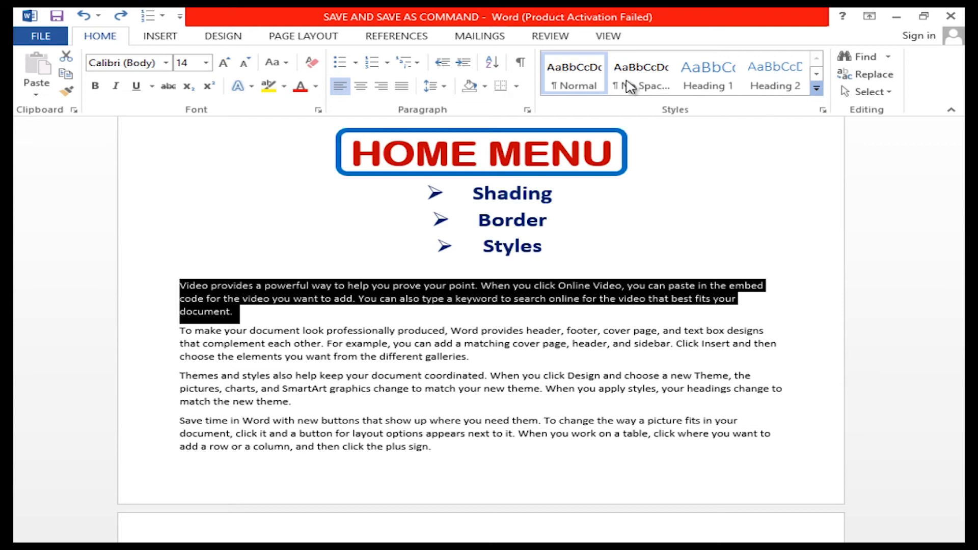
click(817, 88)
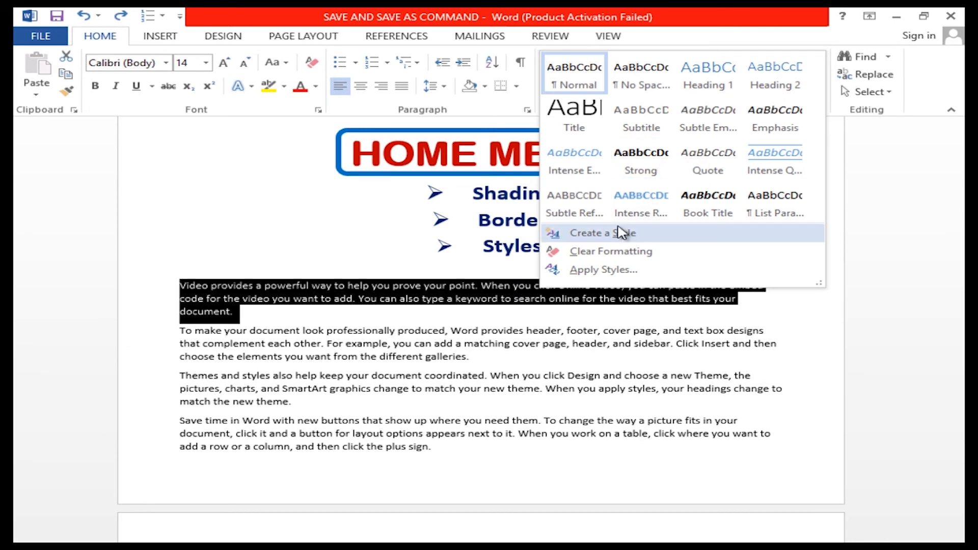
click(621, 233)
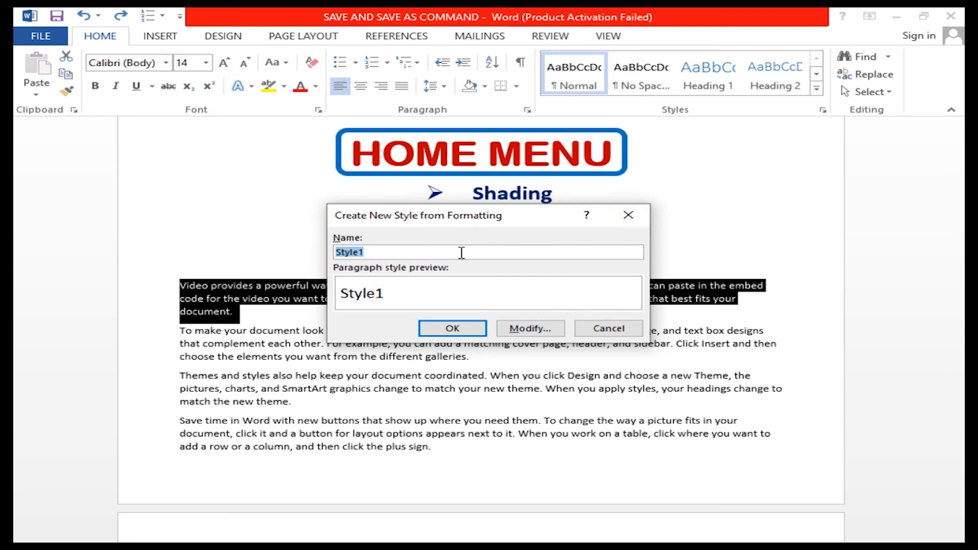
text(practice)
click(521, 329)
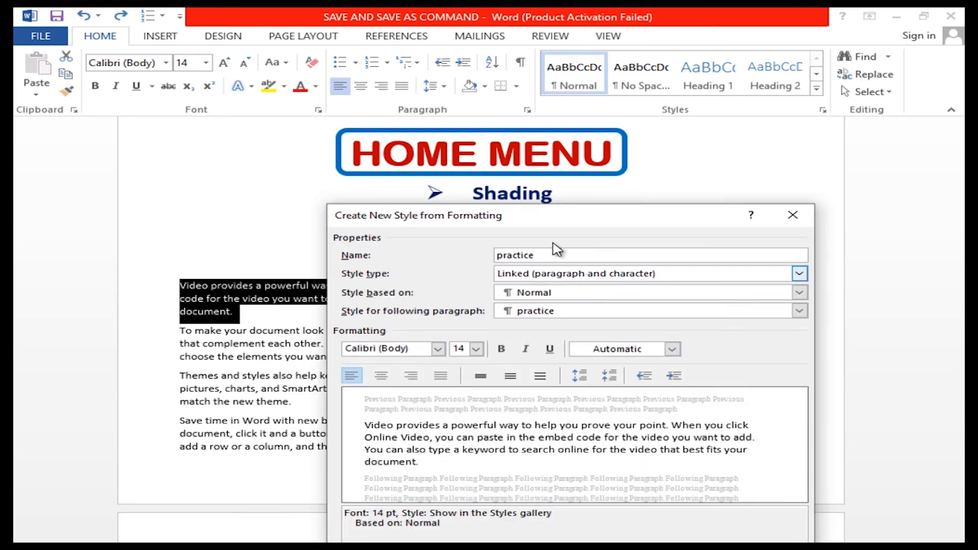
Format the practice style as Arial Black, 16 pt, bold, italic and blue, and create it.
drag(553, 215, 582, 88)
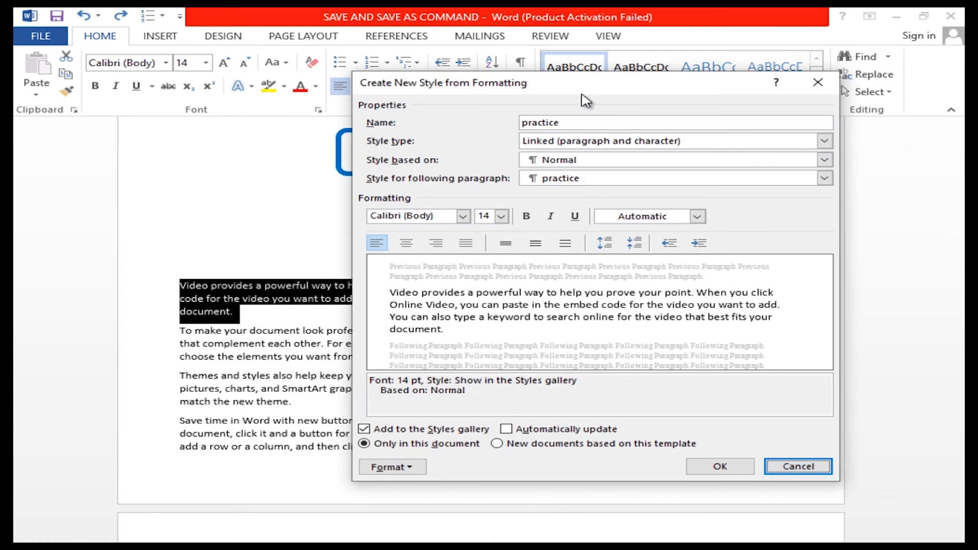
click(464, 217)
click(437, 339)
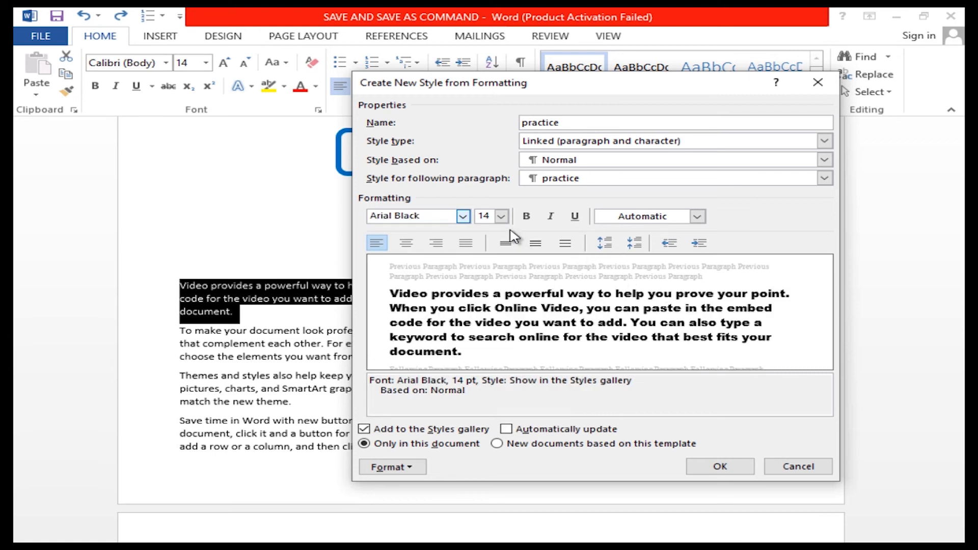
click(502, 216)
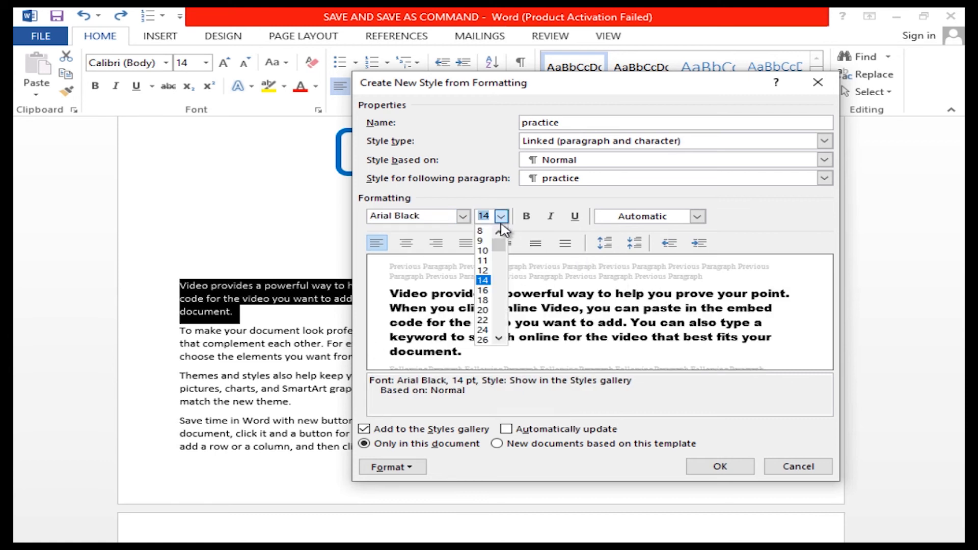
click(487, 297)
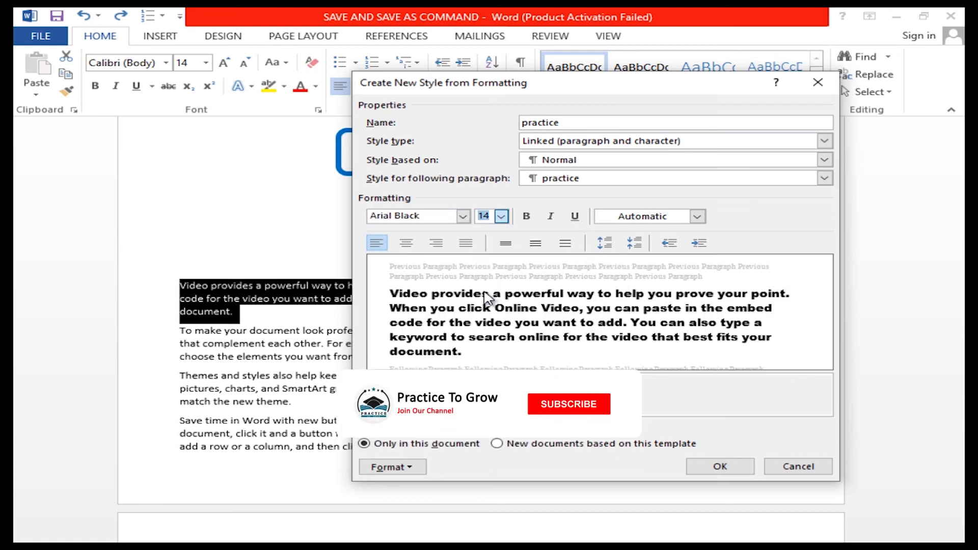
click(528, 218)
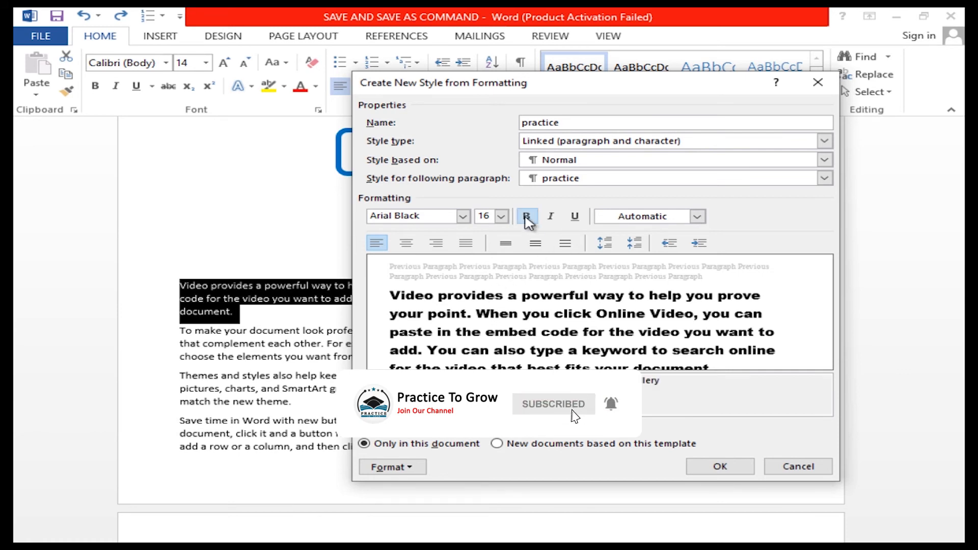
click(698, 216)
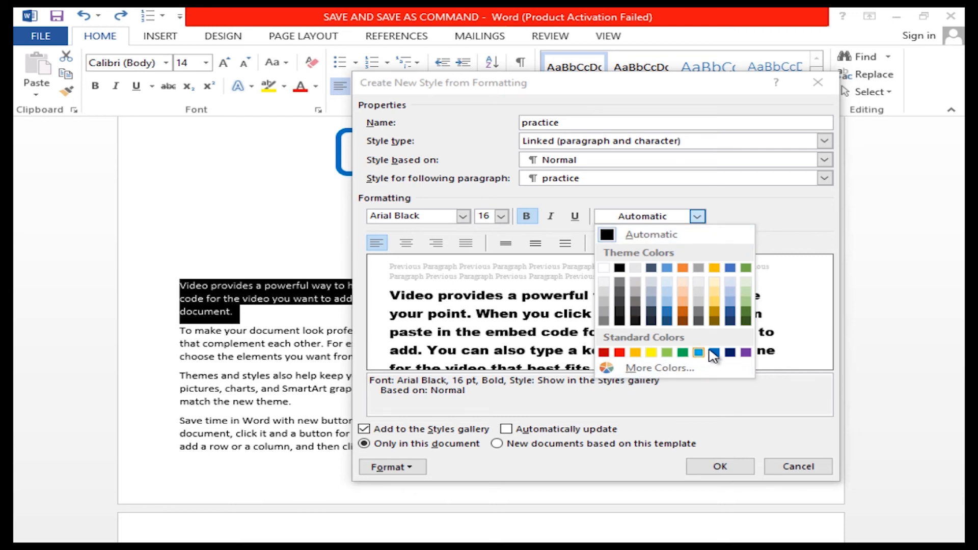
click(713, 352)
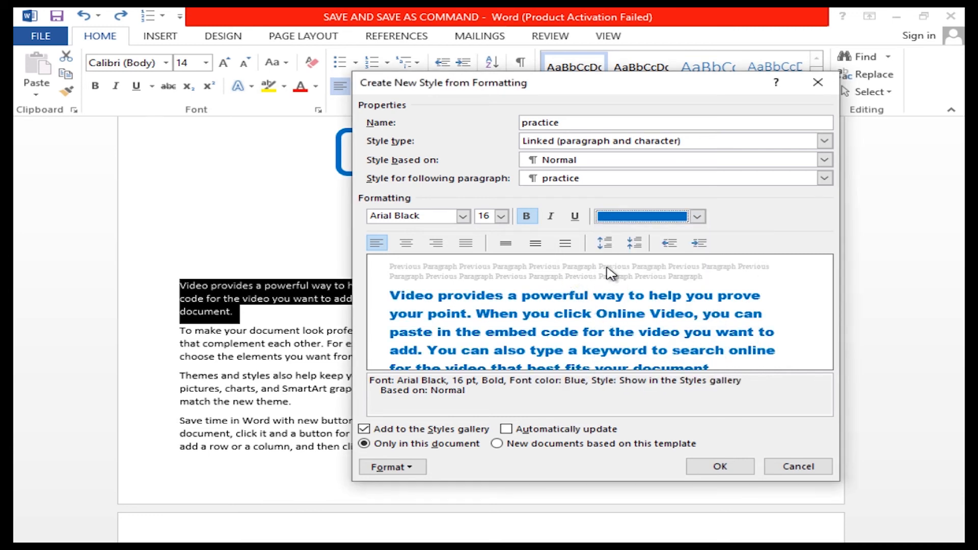
click(550, 216)
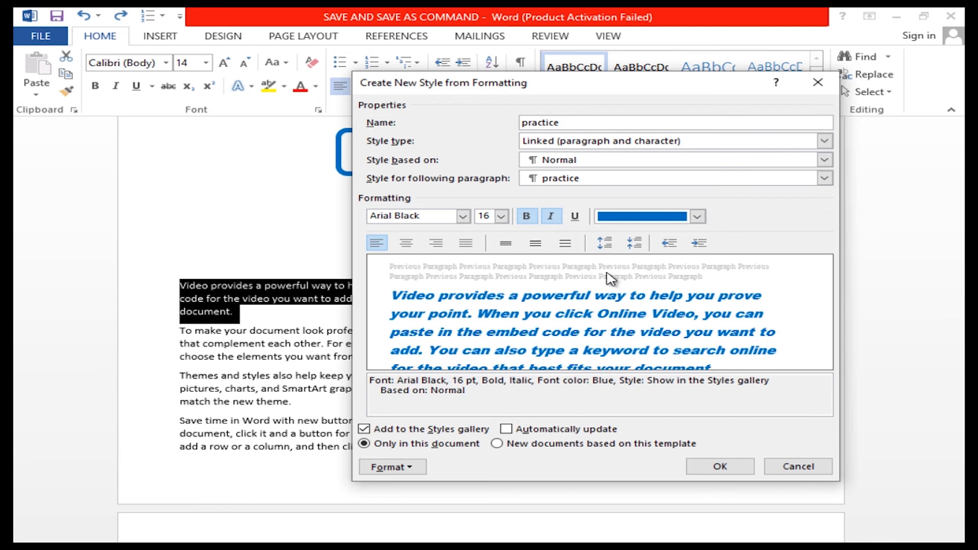
click(726, 468)
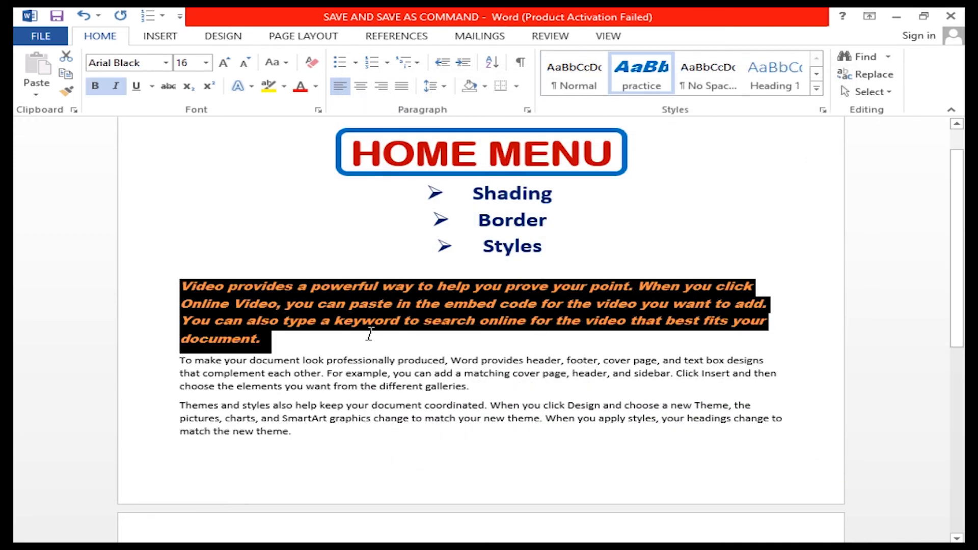
click(340, 342)
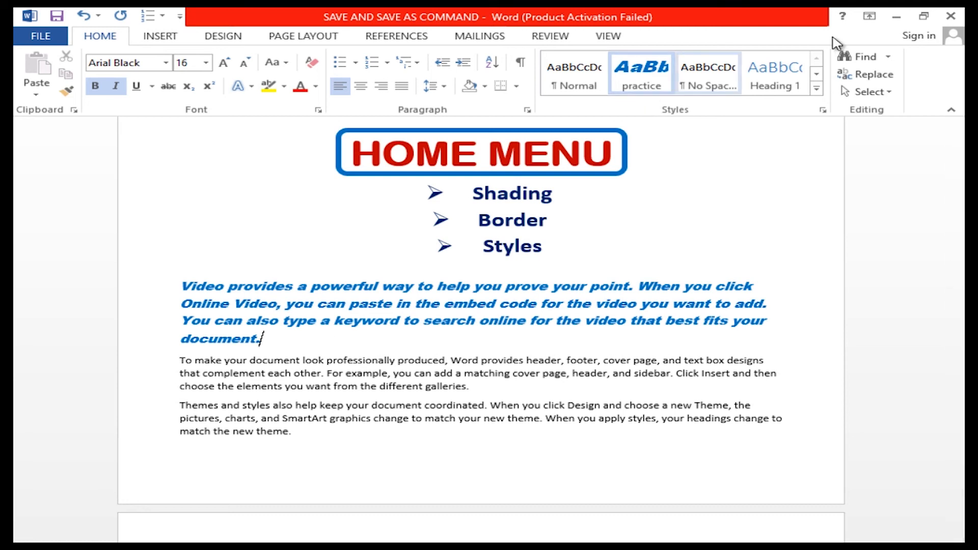
Clear all formatting from the first body paragraph.
click(818, 88)
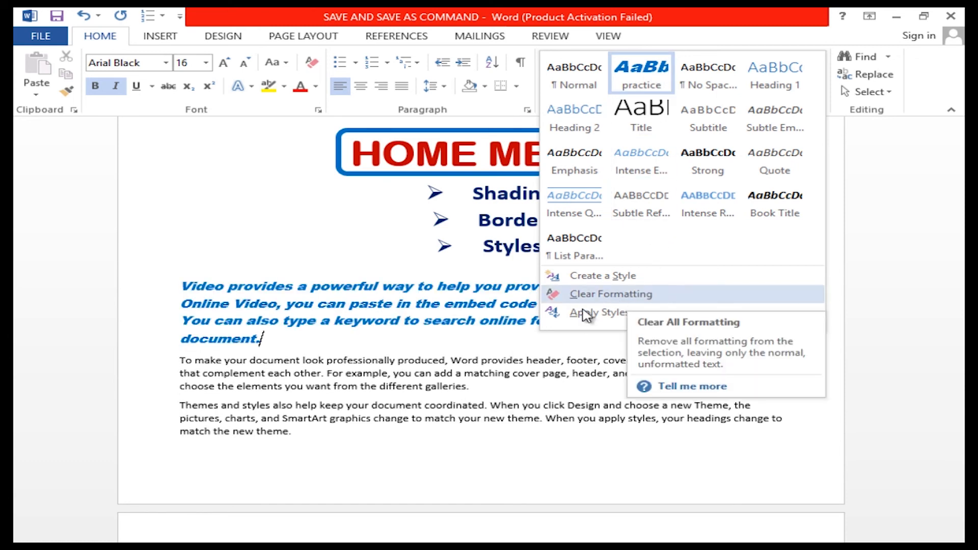
click(301, 354)
drag(270, 339, 182, 286)
click(816, 88)
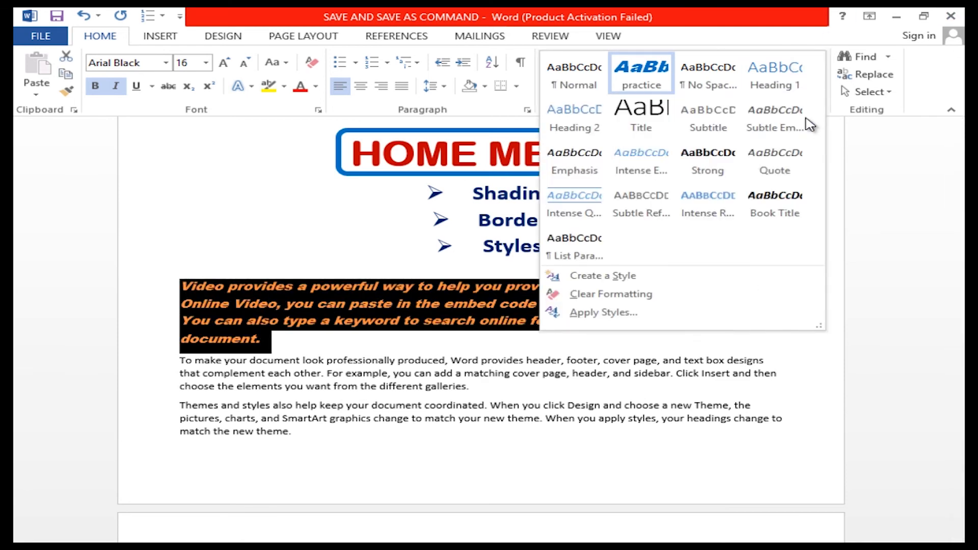
click(633, 296)
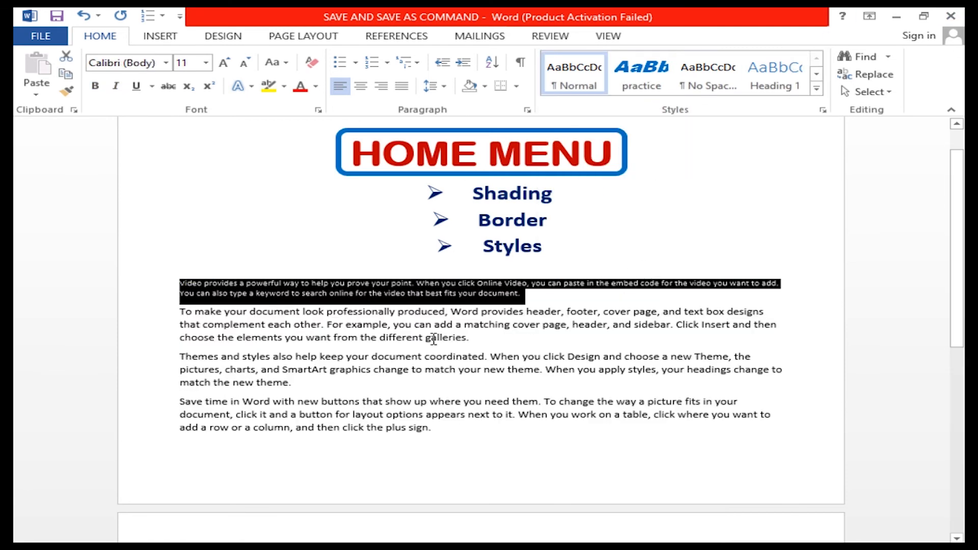
click(276, 293)
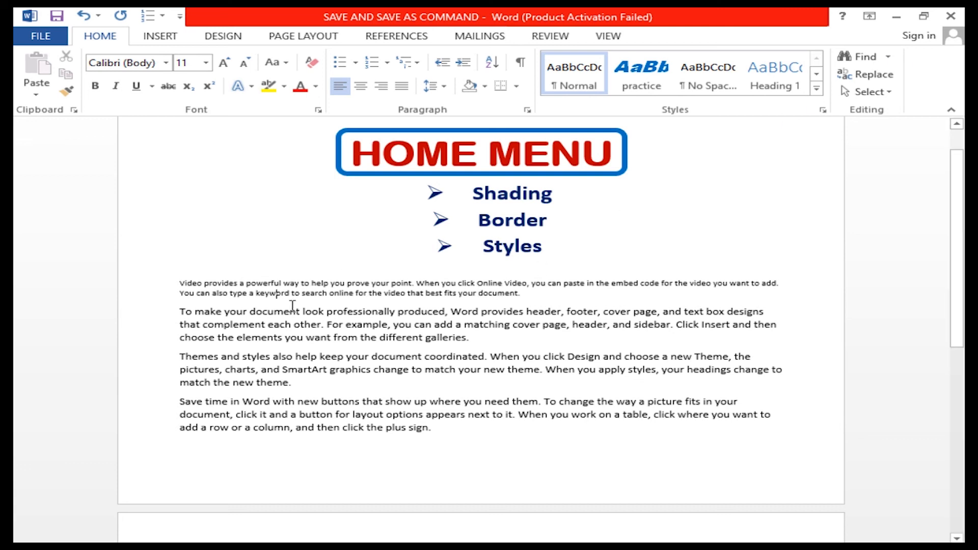
Apply the practice style by name to all four body paragraphs using Apply Styles, and deselect the text.
click(816, 91)
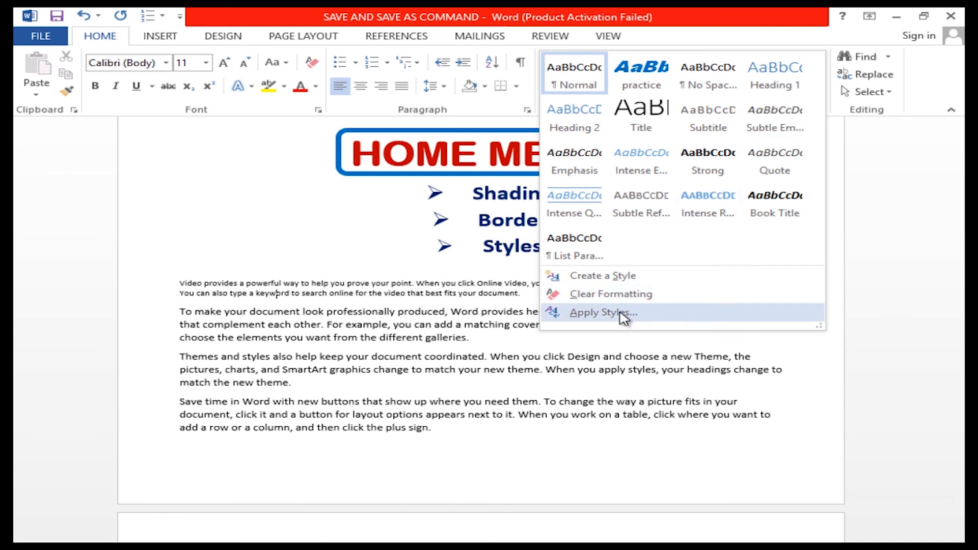
click(435, 337)
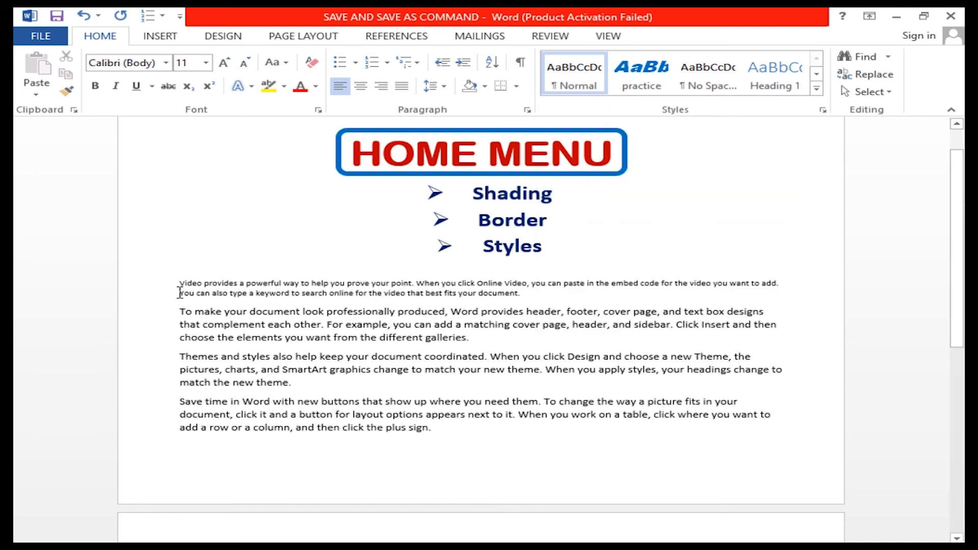
drag(181, 278, 551, 431)
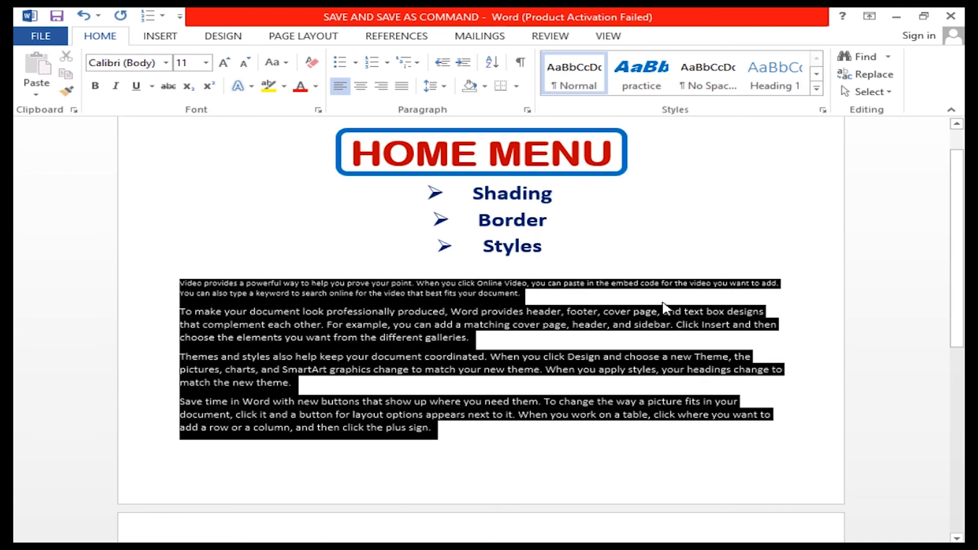
click(816, 89)
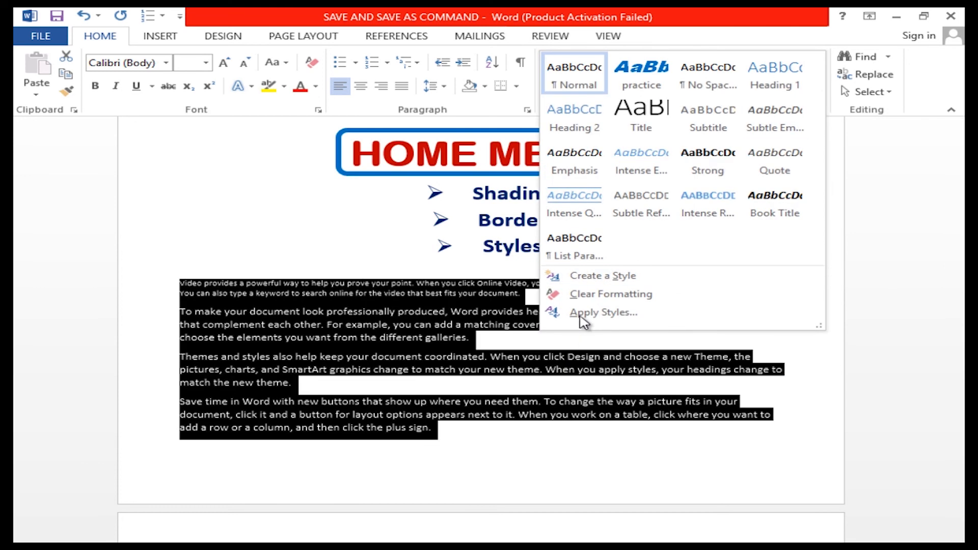
click(583, 313)
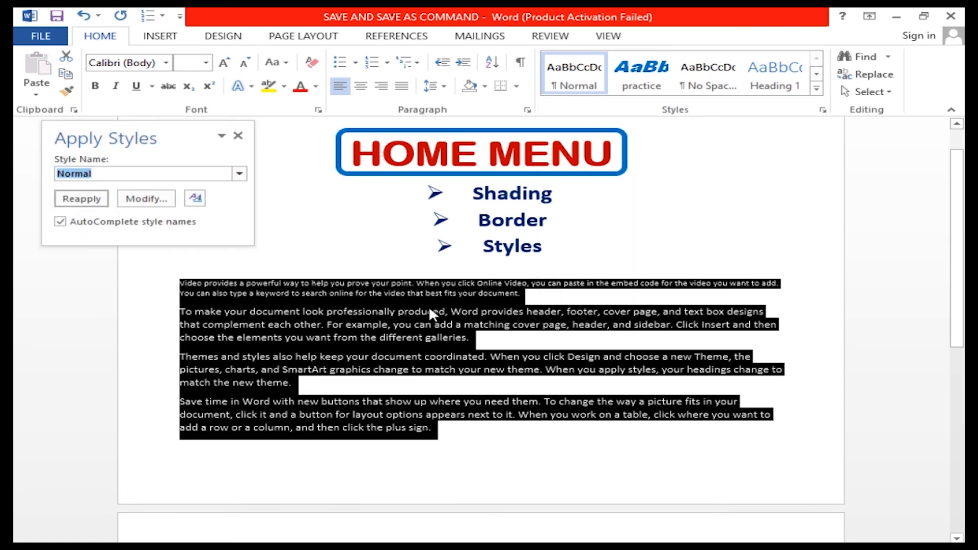
text(practice)
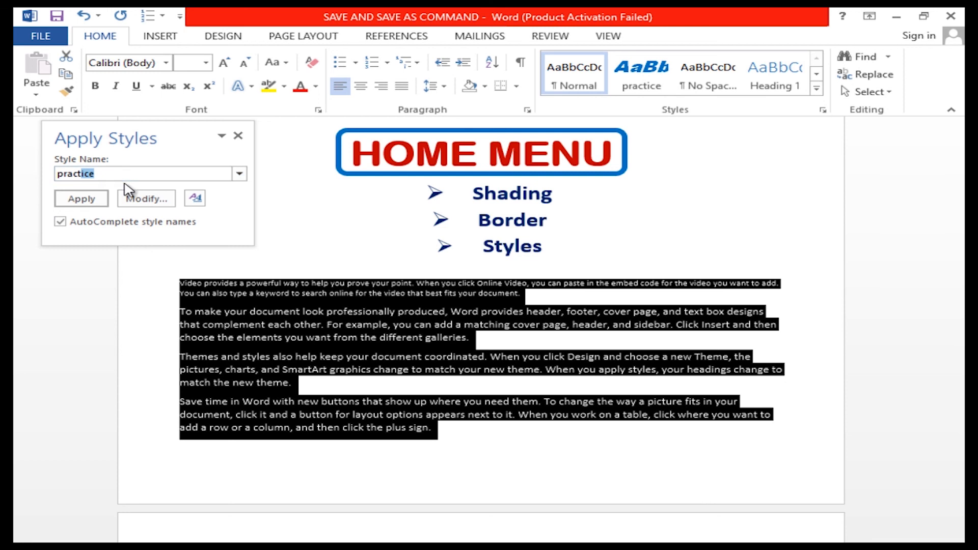
click(83, 198)
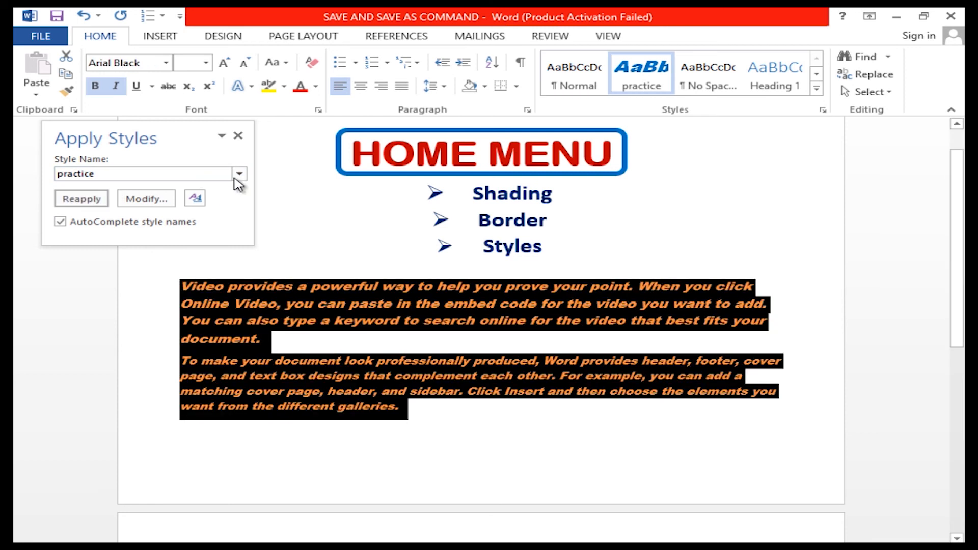
click(238, 136)
click(349, 275)
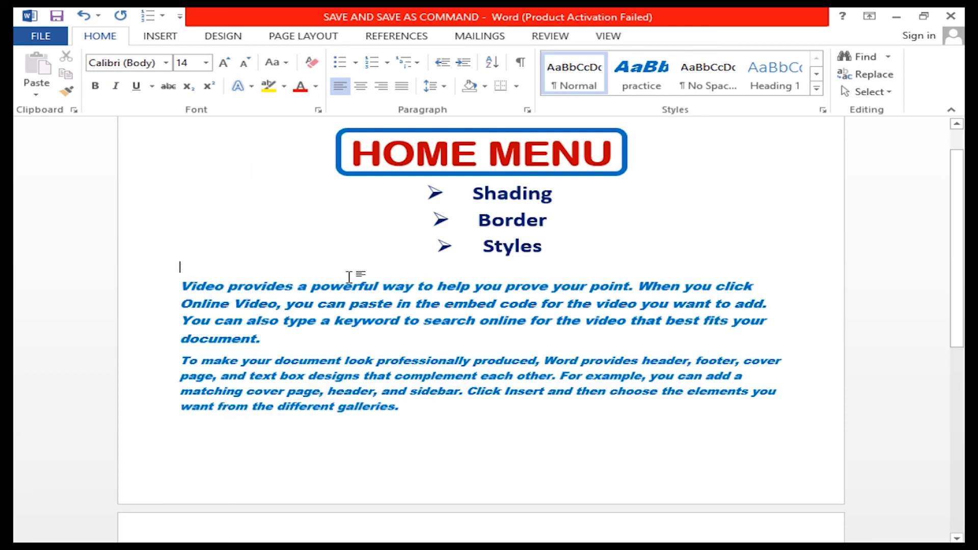